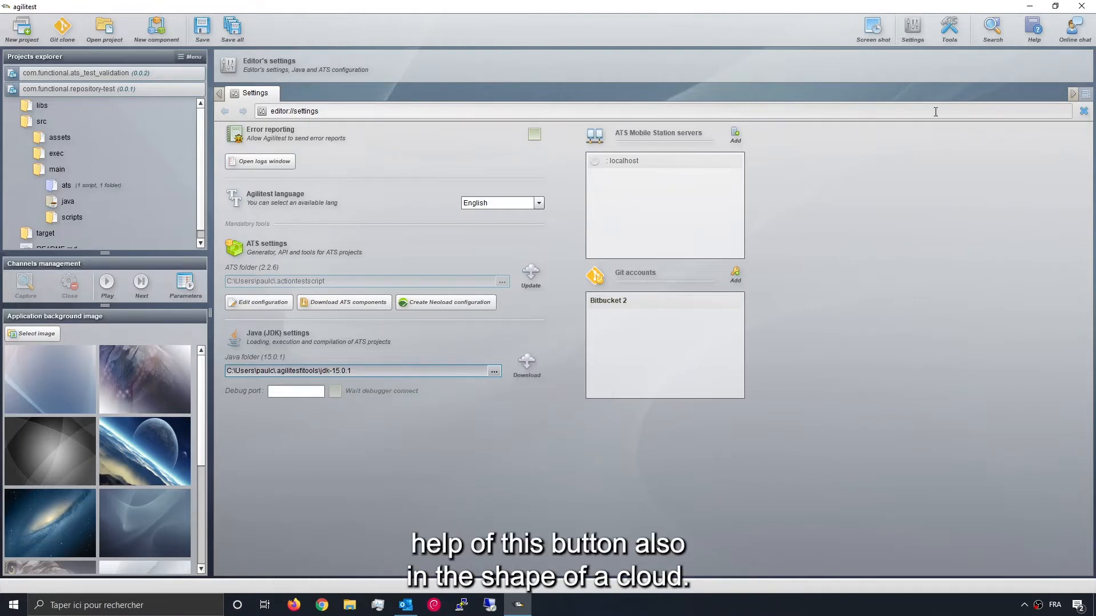
Close the settings page and open ScriptATS.ats from the ats folder of the repository-test project.
{"action": "left_click", "coordinate": [1083, 110]}
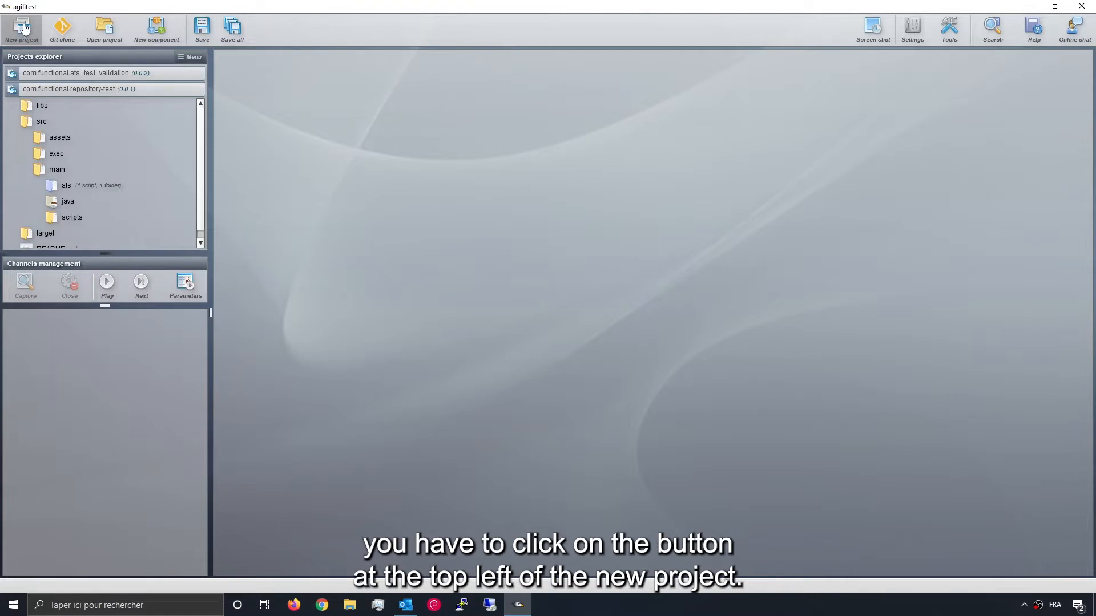
{"action": "left_click_drag", "start_coordinate": [105, 252], "coordinate": [104, 293]}
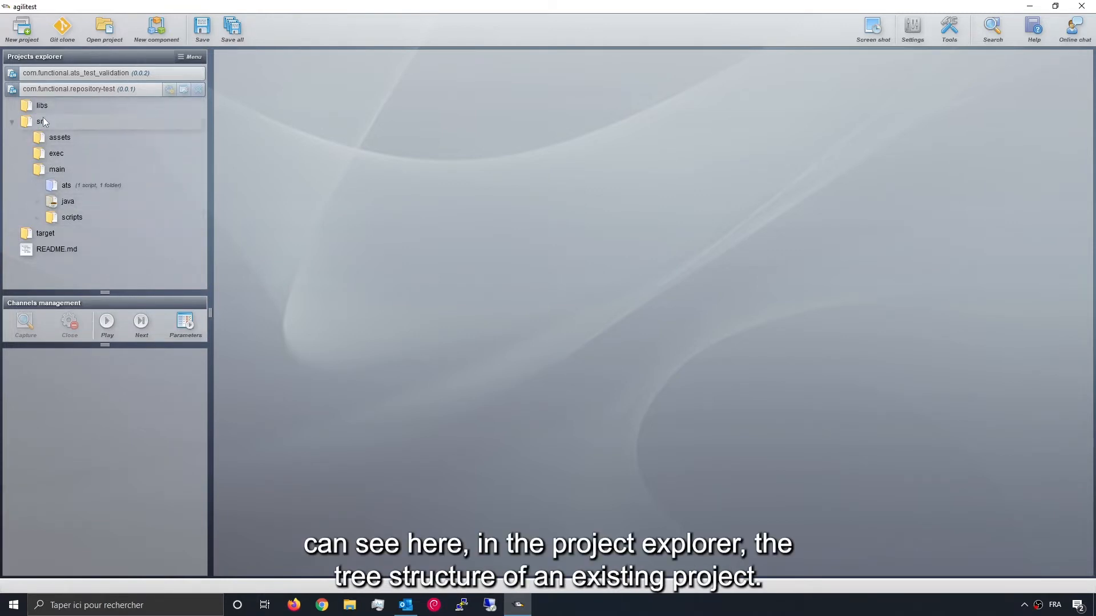
{"action": "left_click", "coordinate": [66, 186]}
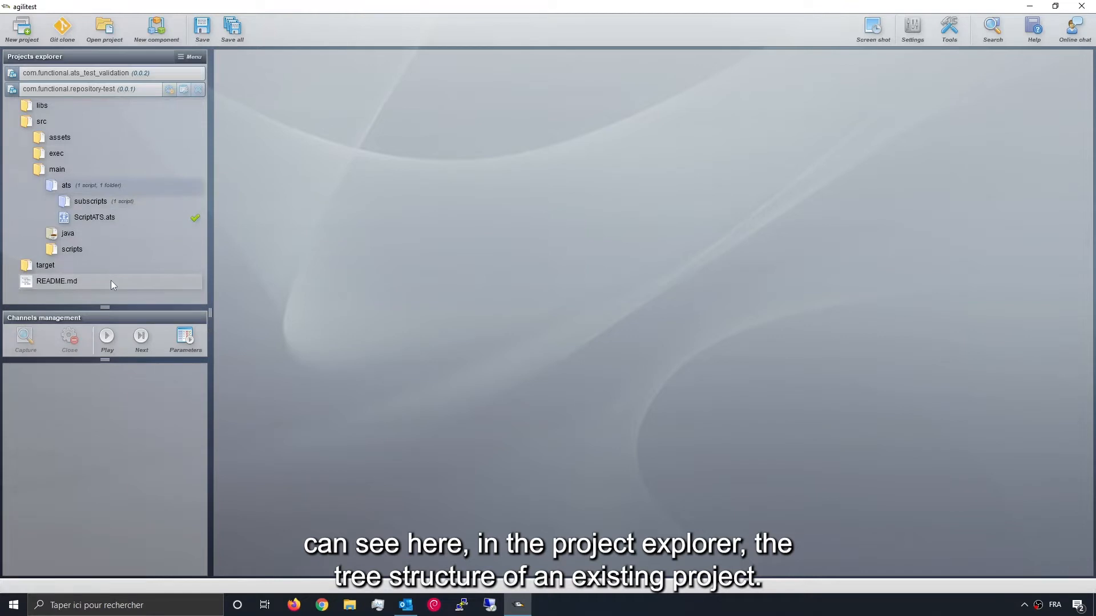
{"action": "double_click", "coordinate": [104, 218]}
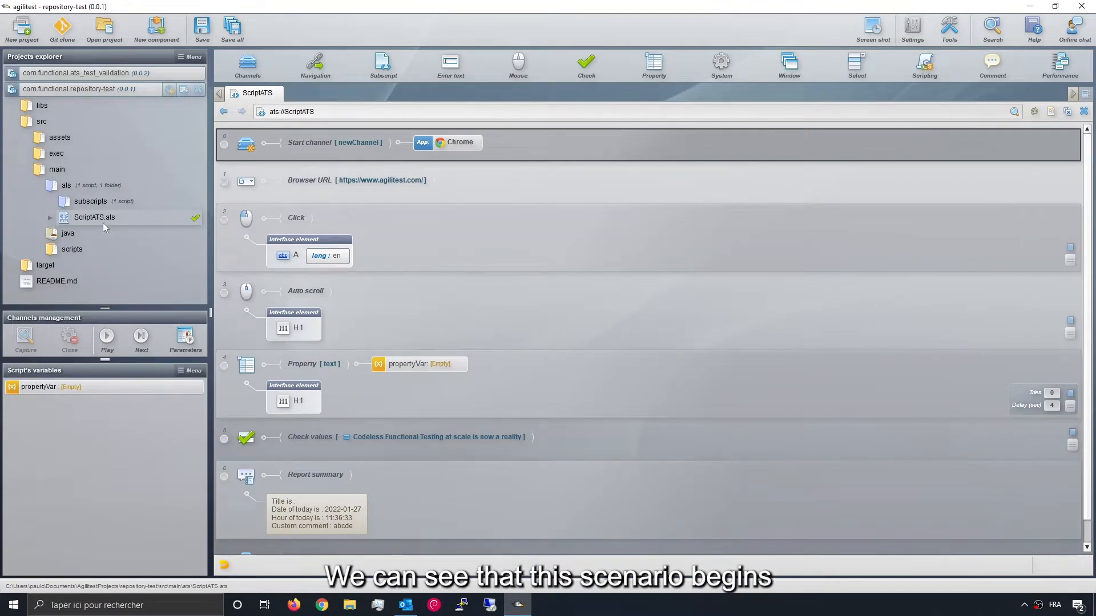
Keep Chrome as the application of the Start channel action and execute that action.
{"action": "left_click", "coordinate": [463, 150]}
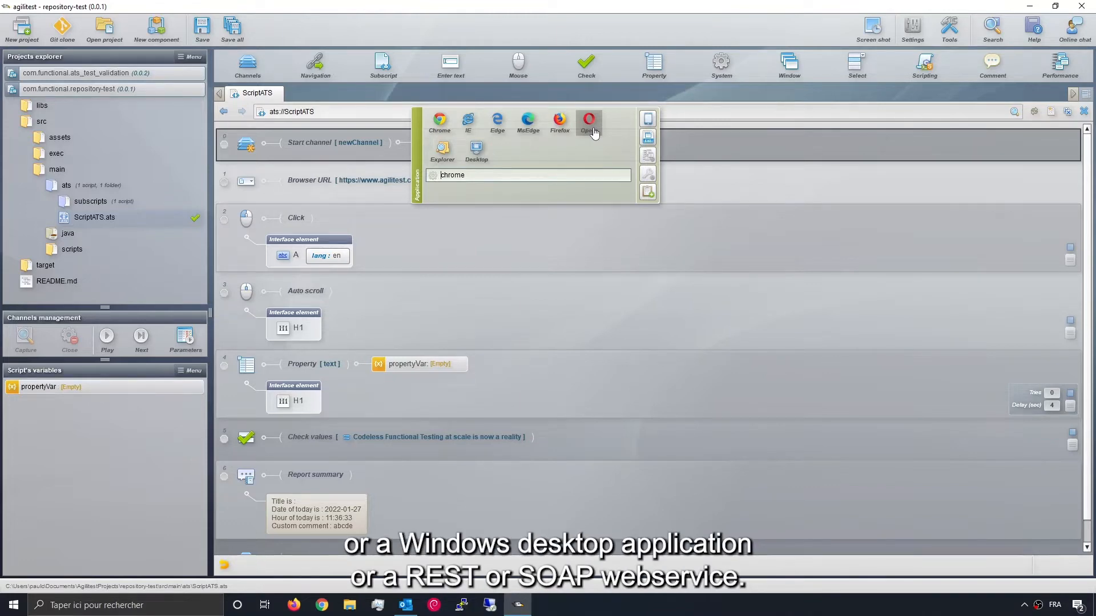
{"action": "key", "text": "Return"}
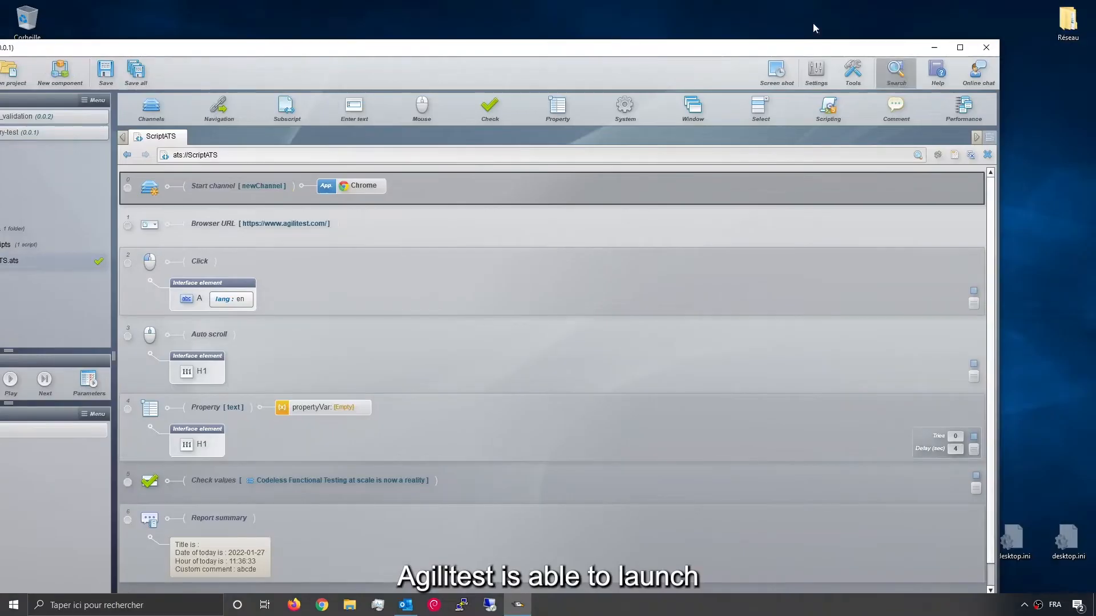
{"action": "left_click_drag", "start_coordinate": [583, 49], "coordinate": [675, 13]}
{"action": "left_click", "coordinate": [1063, 154]}
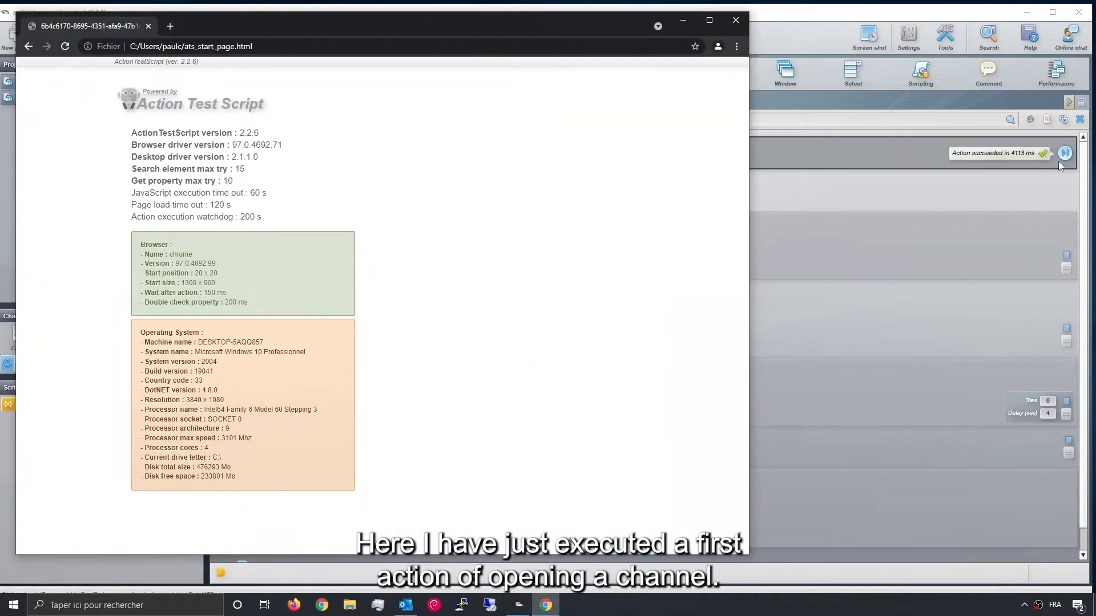
Execute the Browser URL, Click, Auto scroll and Property actions one by one, with the script editor moved beside the browser.
{"action": "left_click", "coordinate": [1064, 153]}
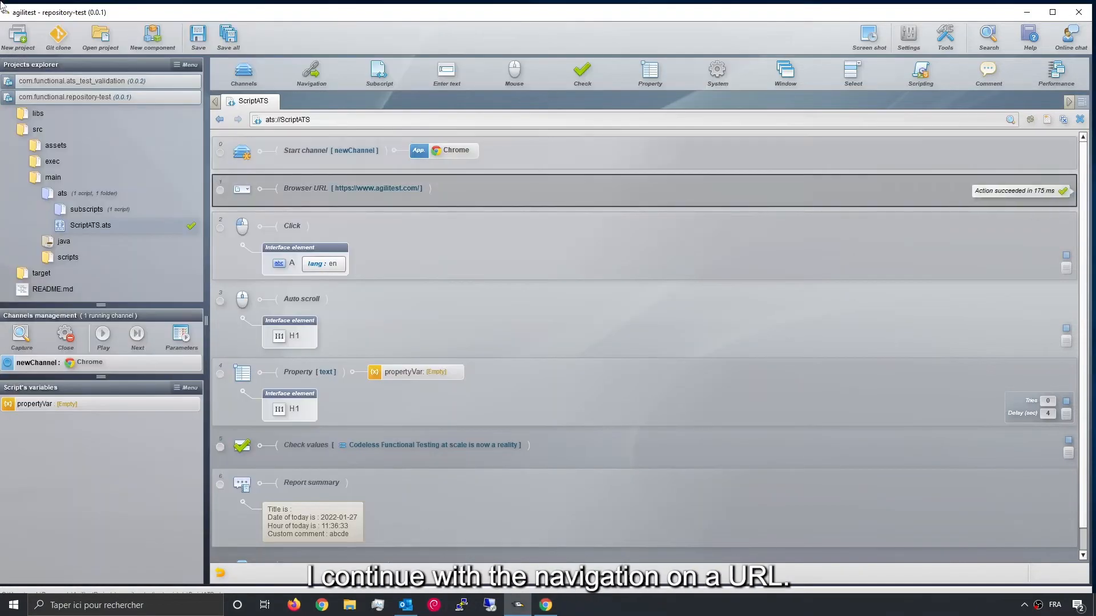
{"action": "left_click_drag", "start_coordinate": [18, 10], "coordinate": [425, 10]}
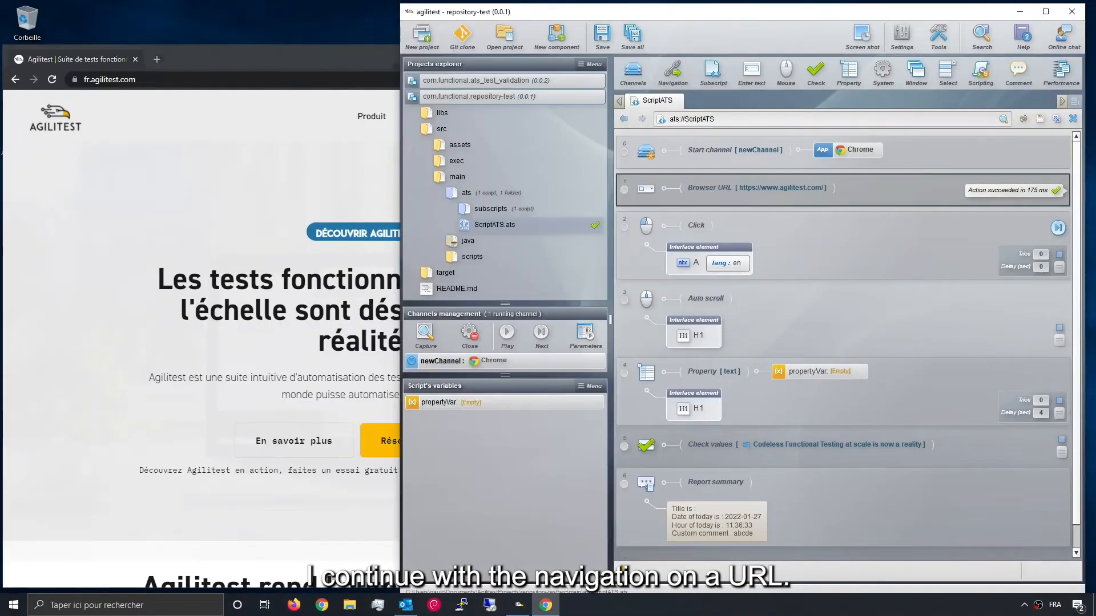
{"action": "left_click", "coordinate": [1053, 228]}
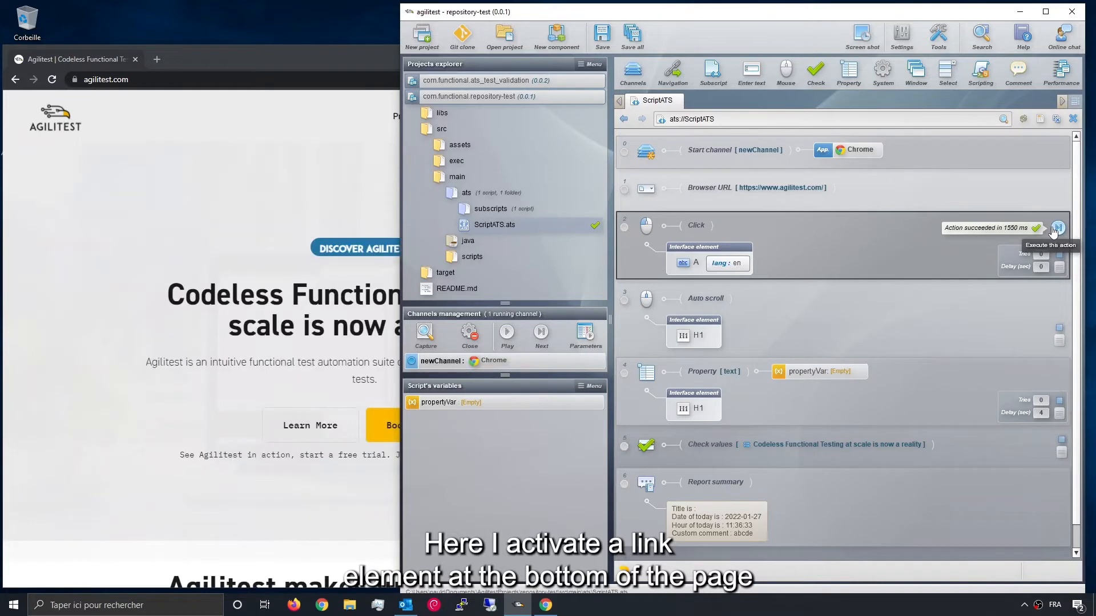
{"action": "left_click", "coordinate": [1057, 301]}
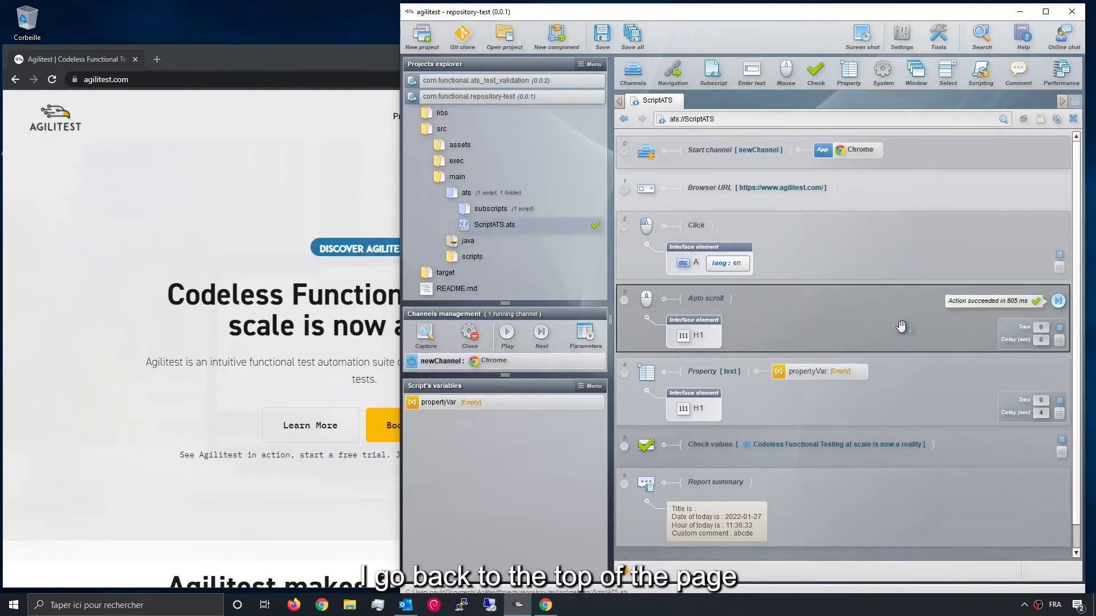
{"action": "left_click", "coordinate": [1056, 375]}
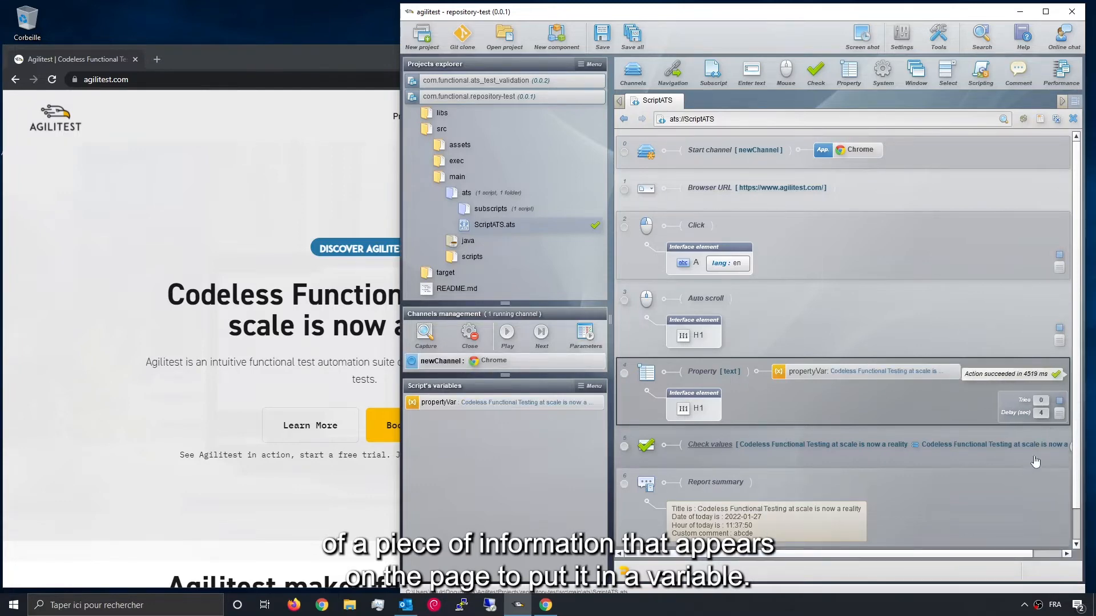
{"action": "left_click", "coordinate": [979, 463]}
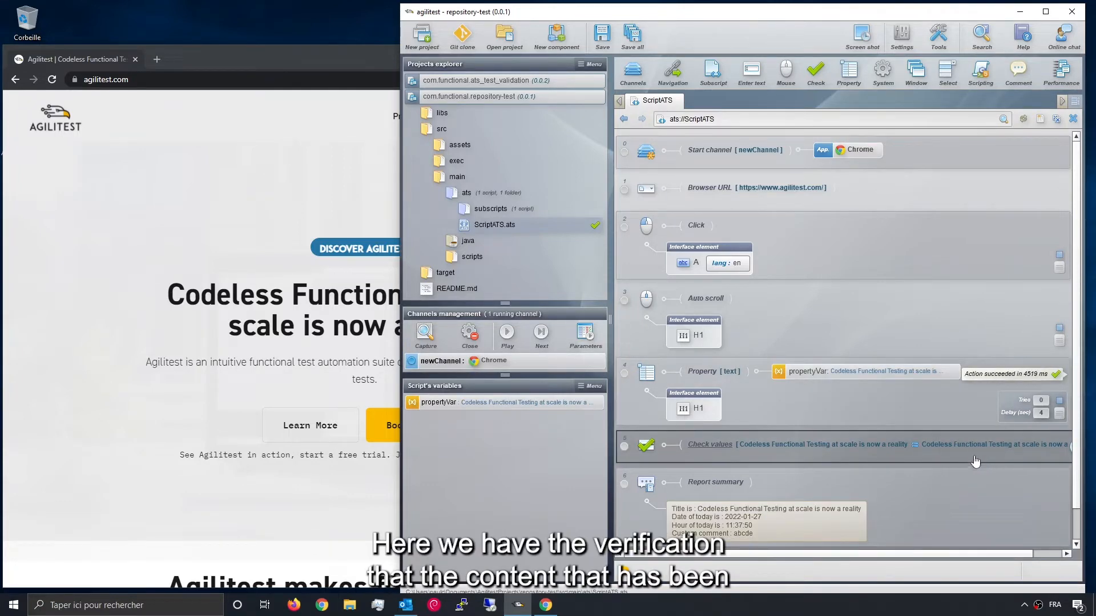
{"action": "scroll", "coordinate": [968, 451], "scroll_direction": "down", "scroll_amount": 1}
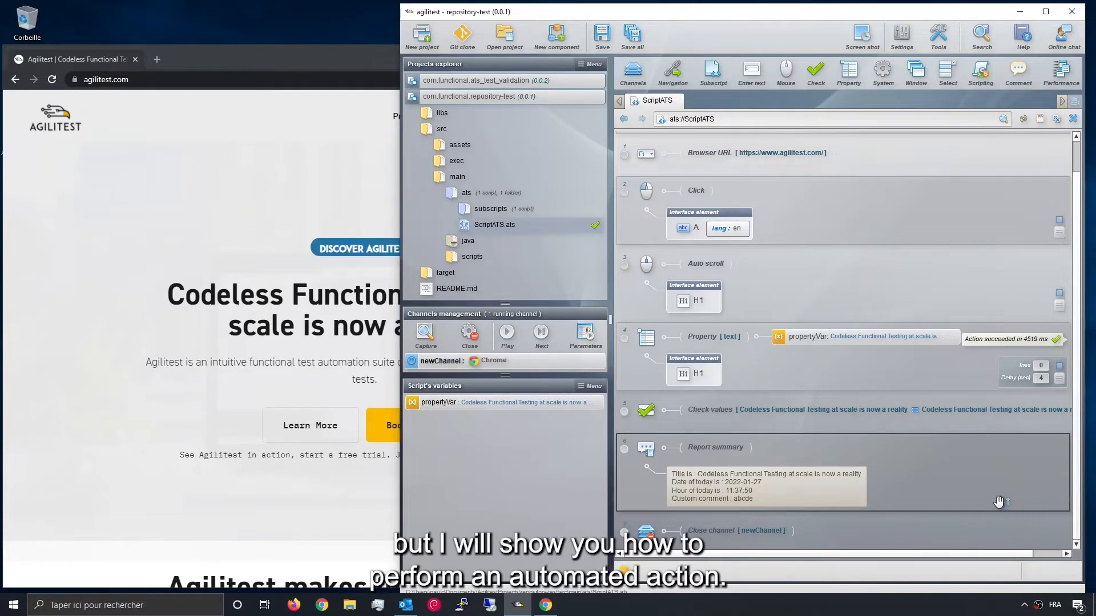
Capture the web page's H1 heading, select its class attribute for recognition and check its match.
{"action": "left_click", "coordinate": [463, 341]}
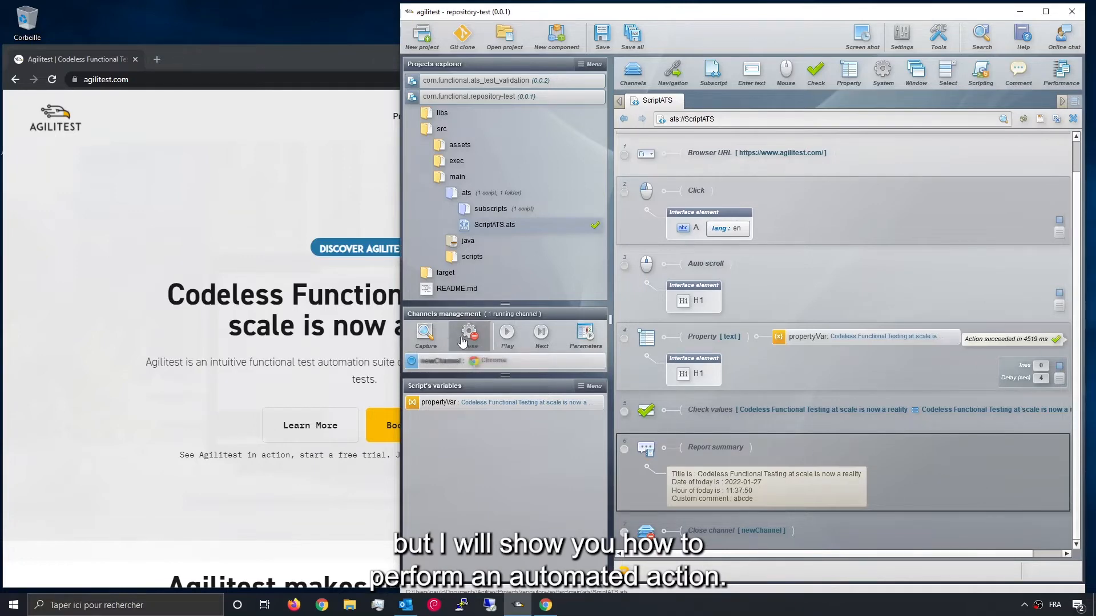
{"action": "left_click", "coordinate": [431, 336]}
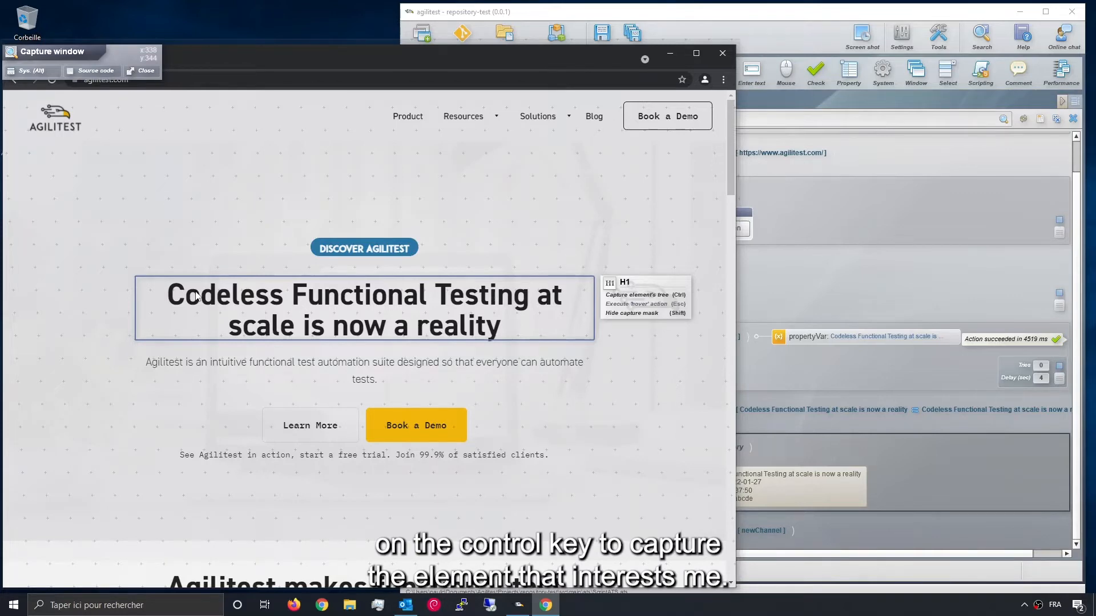
{"action": "key", "text": "ctrl"}
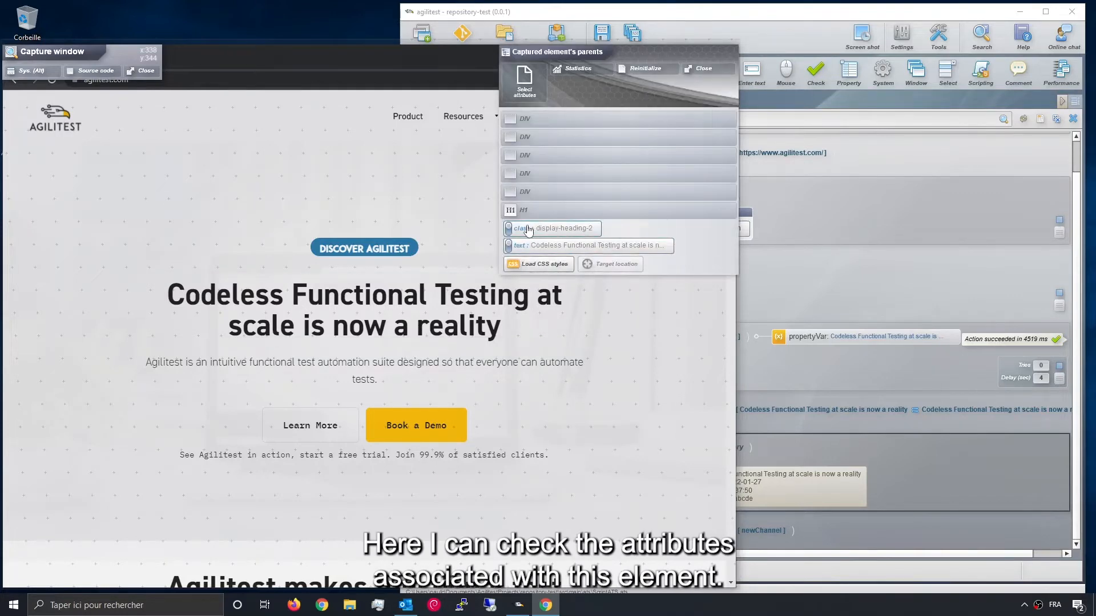
{"action": "left_click", "coordinate": [510, 229]}
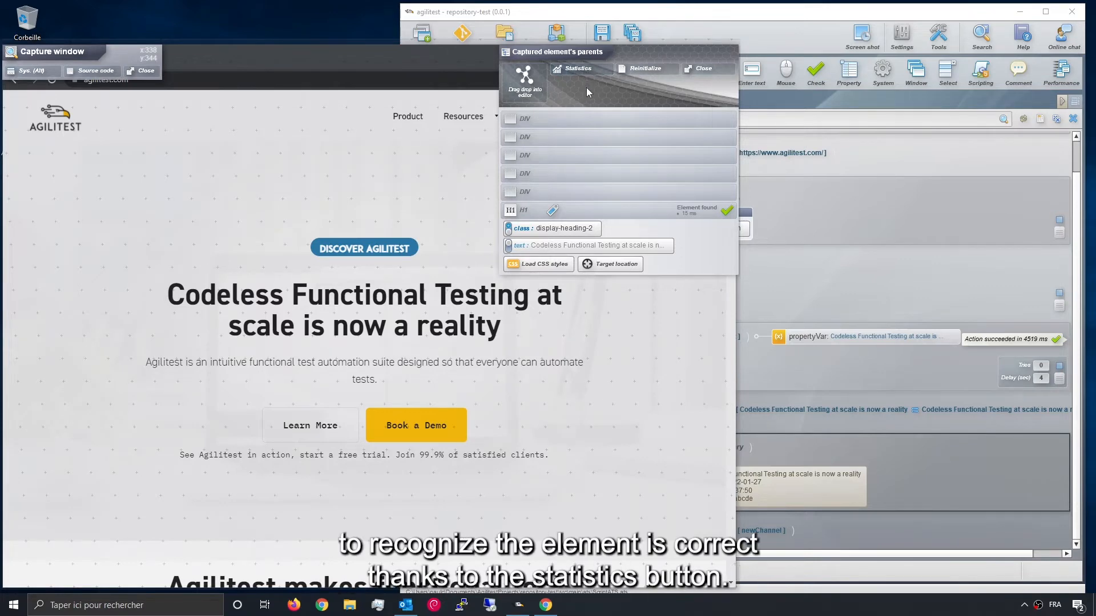
{"action": "mouse_move", "coordinate": [705, 216]}
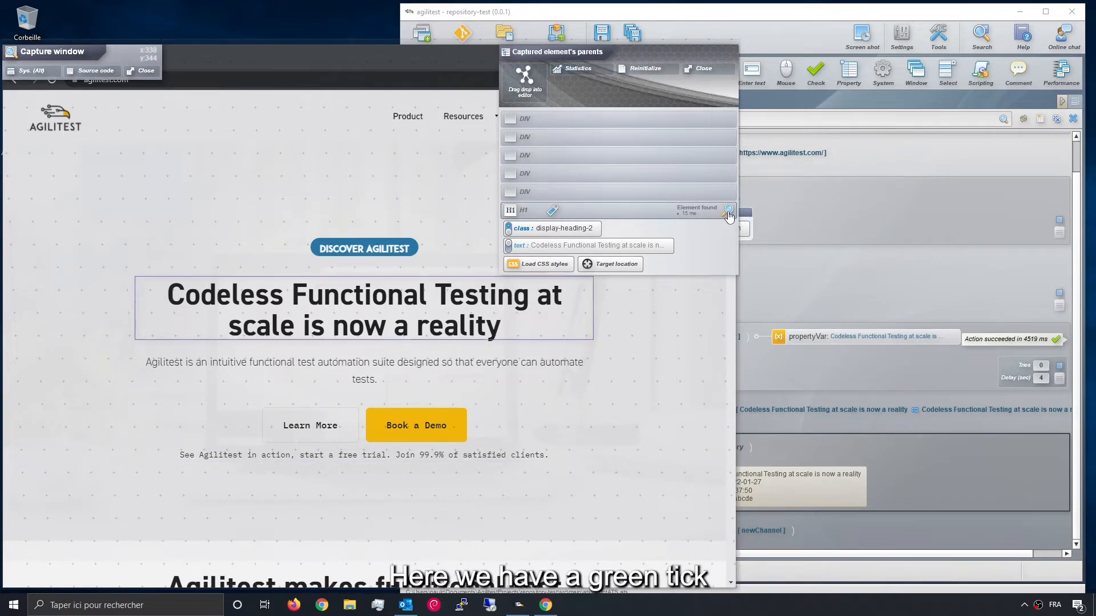
Add a mouse click action on the captured H1 heading after the Report summary action.
{"action": "left_click_drag", "start_coordinate": [531, 85], "coordinate": [865, 501]}
{"action": "mouse_move", "coordinate": [865, 501]}
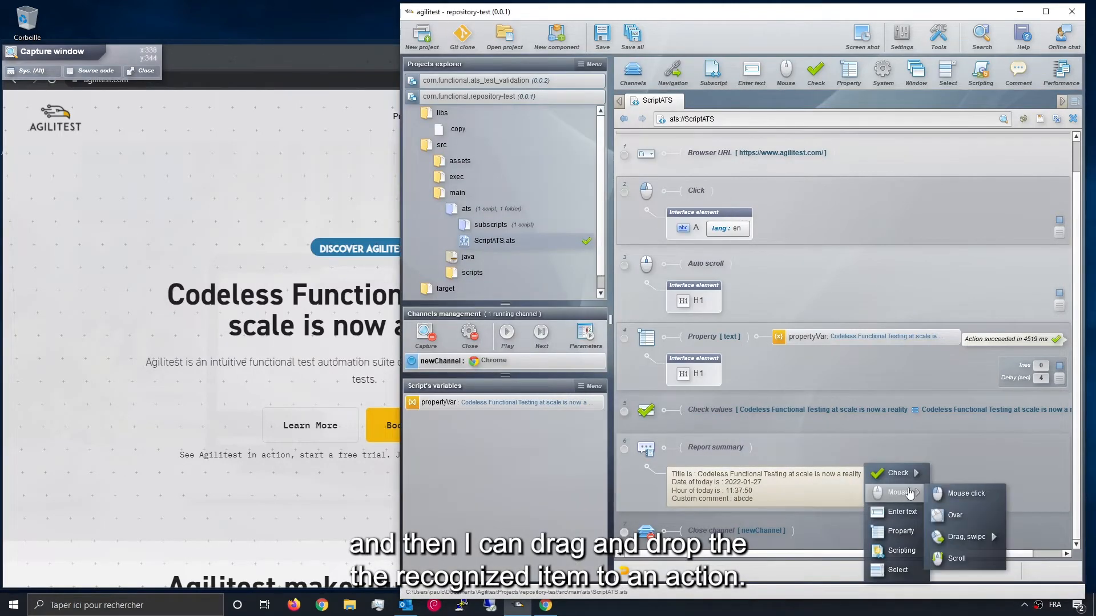
{"action": "left_click", "coordinate": [952, 496]}
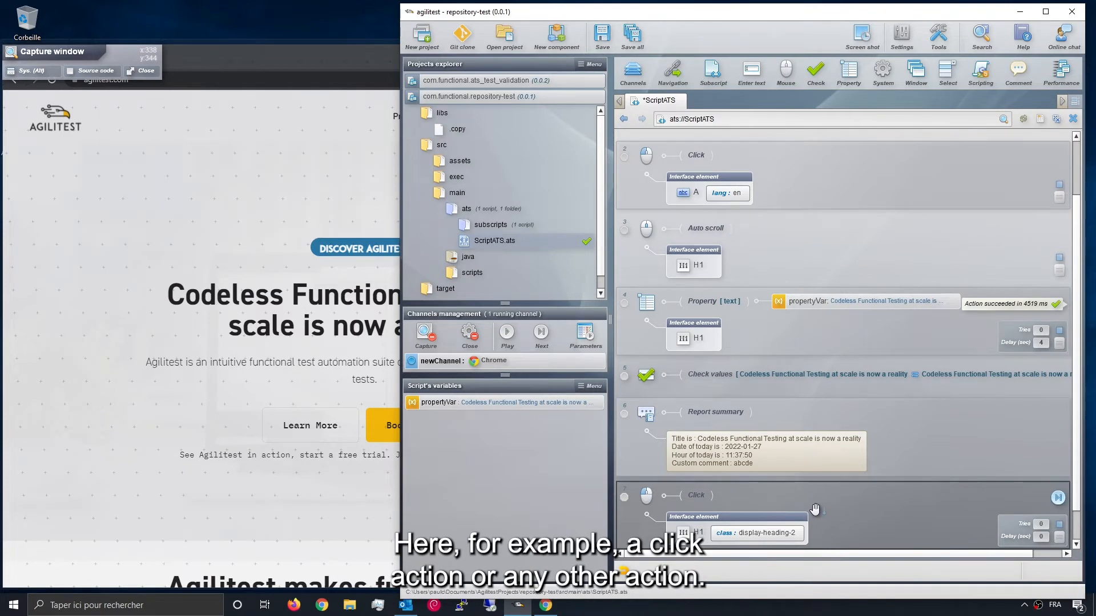
Delete the Click action on the display-heading-2 element and save all files.
{"action": "right_click", "coordinate": [907, 517]}
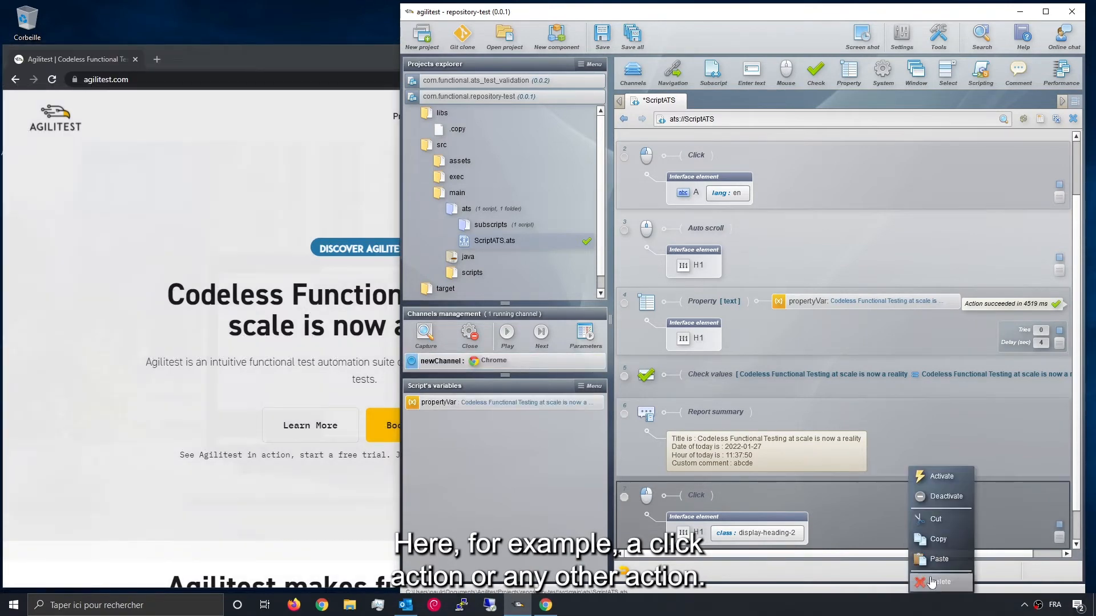
{"action": "left_click", "coordinate": [941, 584]}
{"action": "left_click", "coordinate": [633, 35]}
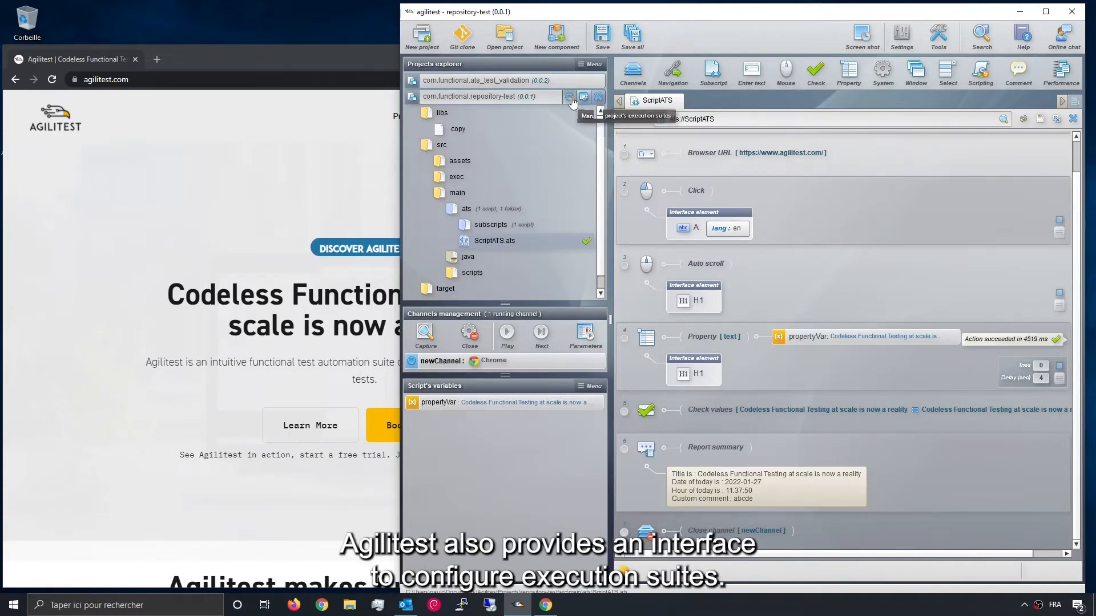
Open the execution suites of the repository-test project and close the running Chrome channel, with the window maximized.
{"action": "left_click", "coordinate": [570, 97]}
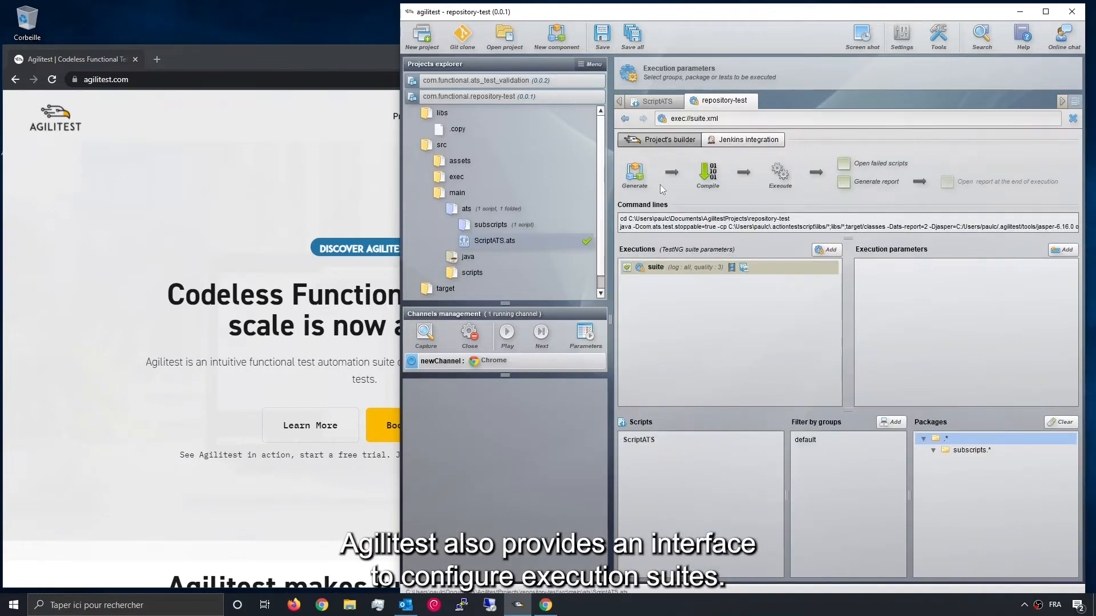
{"action": "left_click", "coordinate": [469, 334]}
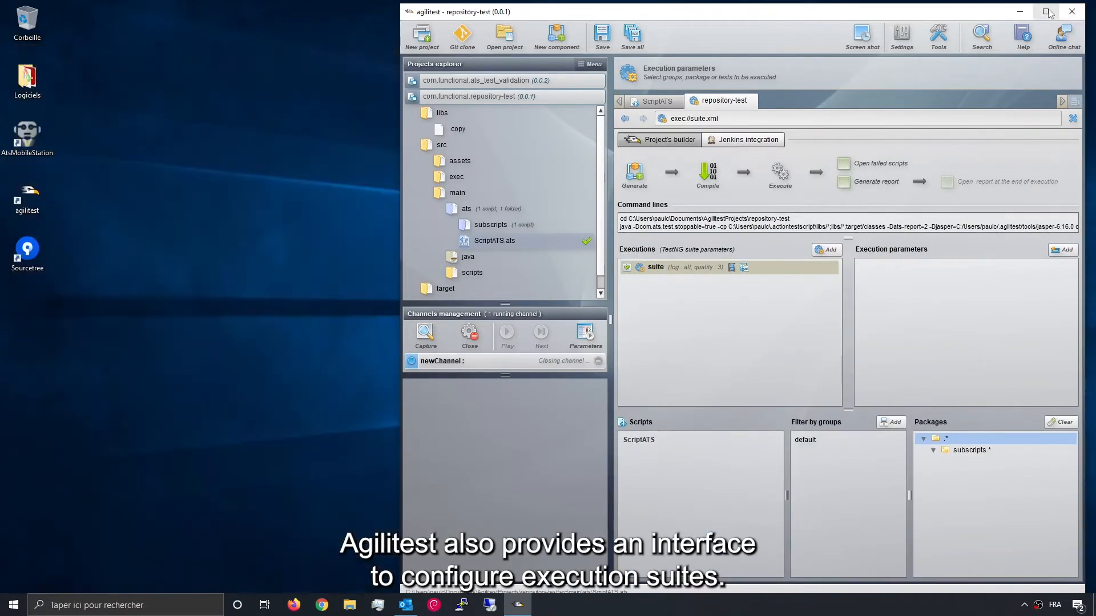
{"action": "left_click", "coordinate": [1047, 12]}
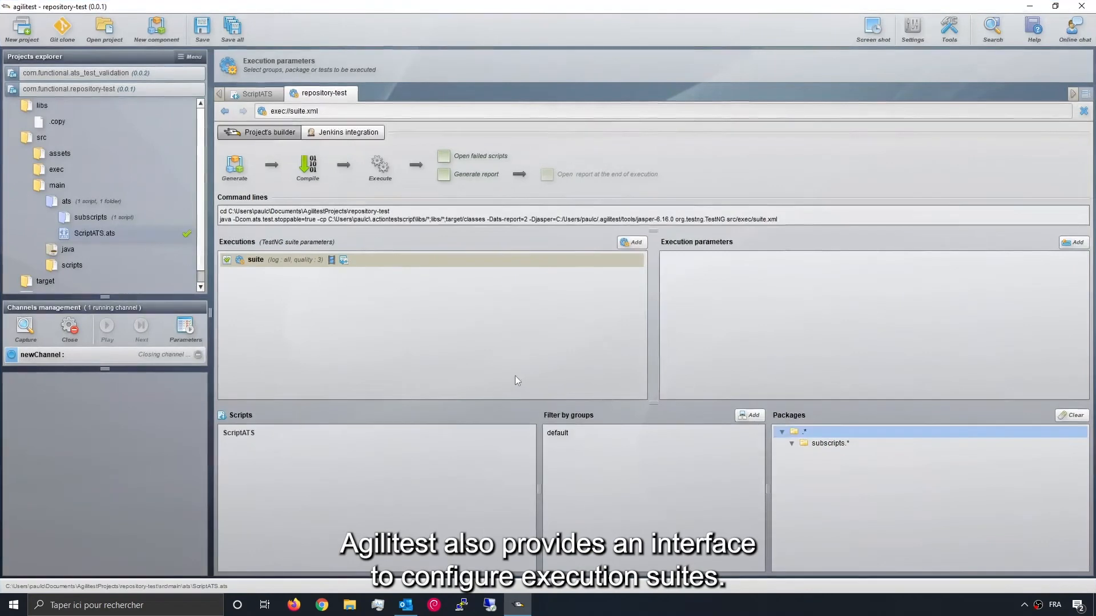
Enable report generation and report opening at the end of execution, and execute the suite.
{"action": "left_click", "coordinate": [443, 174]}
{"action": "left_click", "coordinate": [547, 174]}
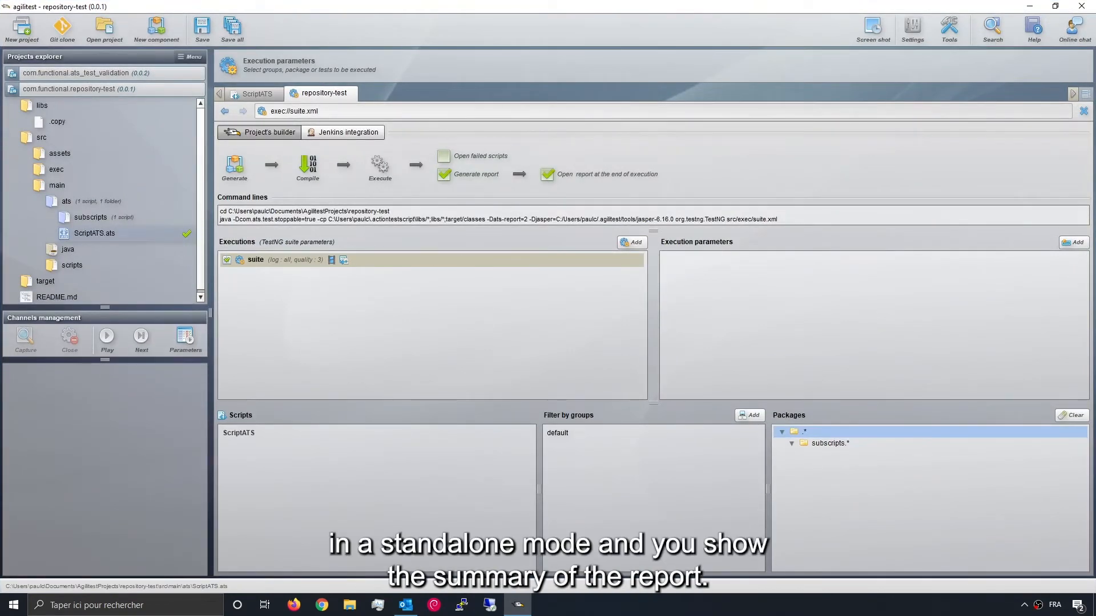
{"action": "left_click", "coordinate": [379, 166]}
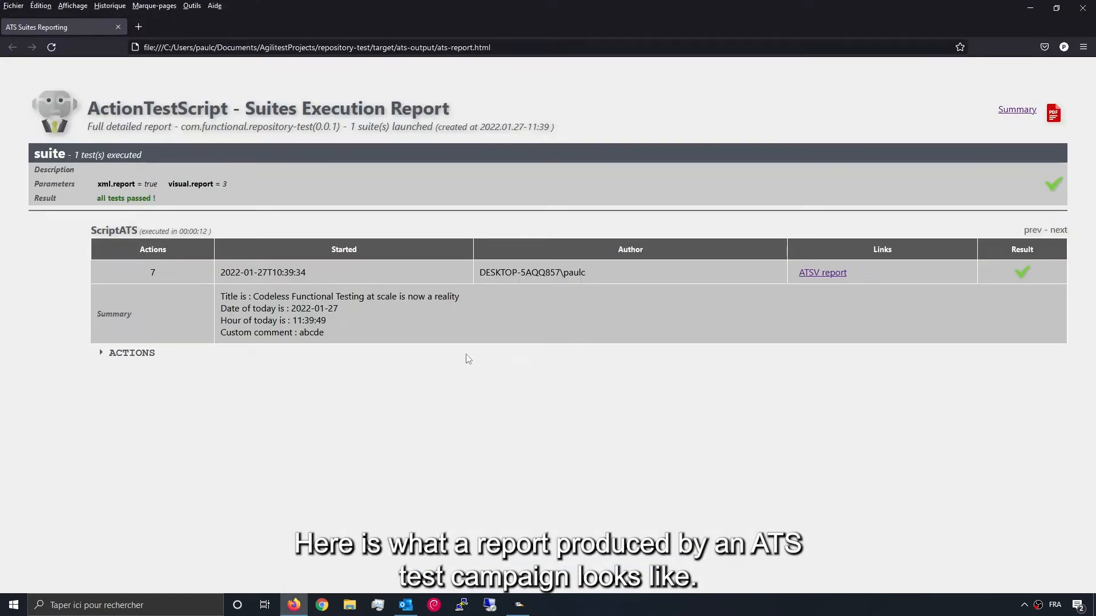
Expand the actions list in the execution report and examine the suite name, summary link and scenario details.
{"action": "left_click", "coordinate": [132, 354]}
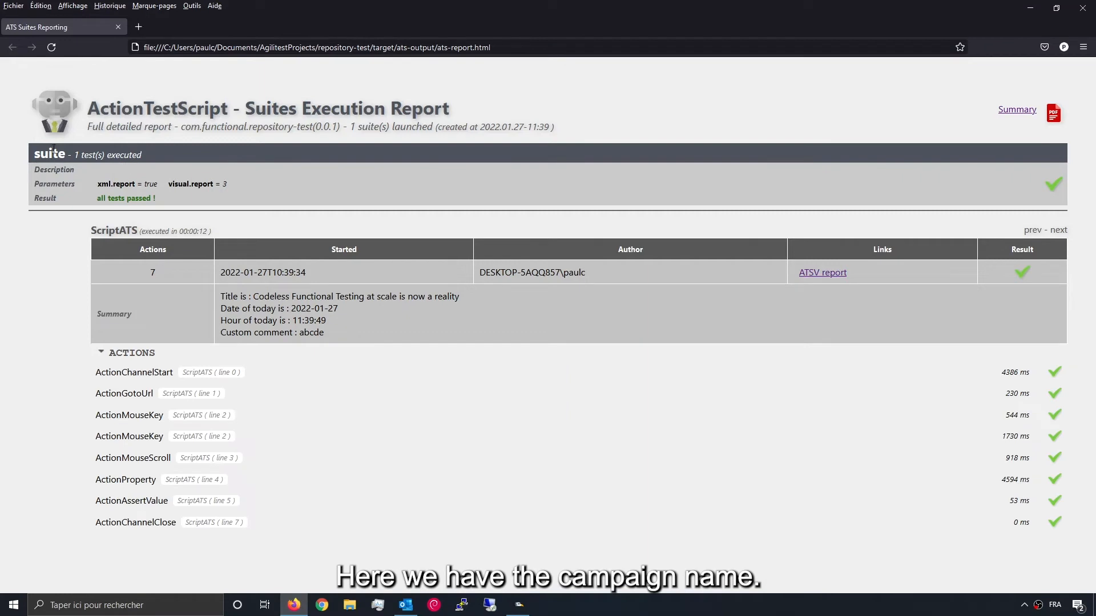
{"action": "left_click_drag", "start_coordinate": [30, 158], "coordinate": [68, 157]}
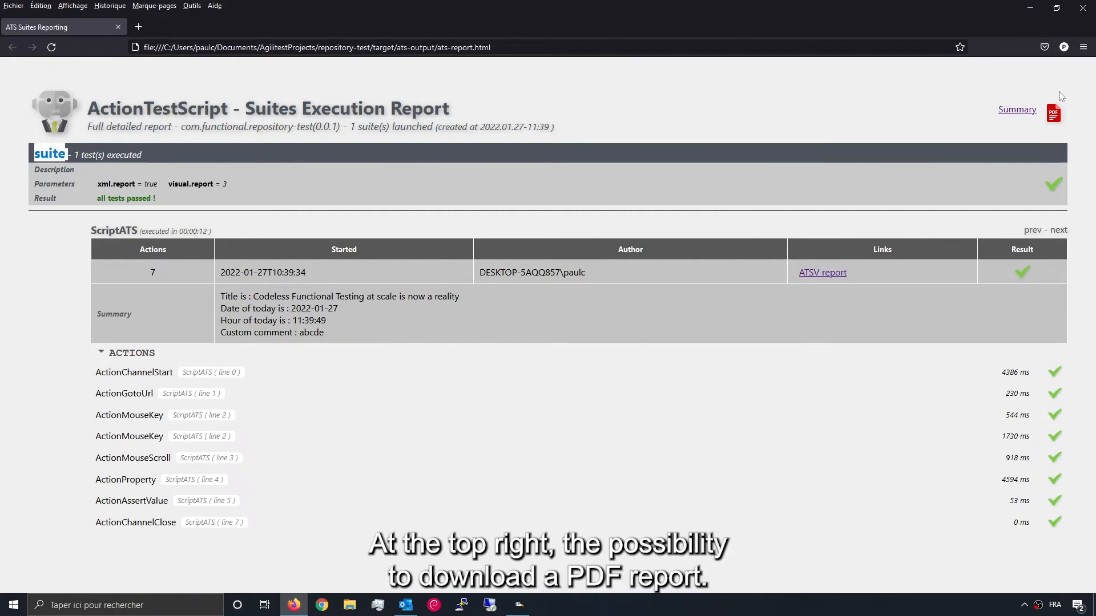
{"action": "triple_click", "coordinate": [989, 111]}
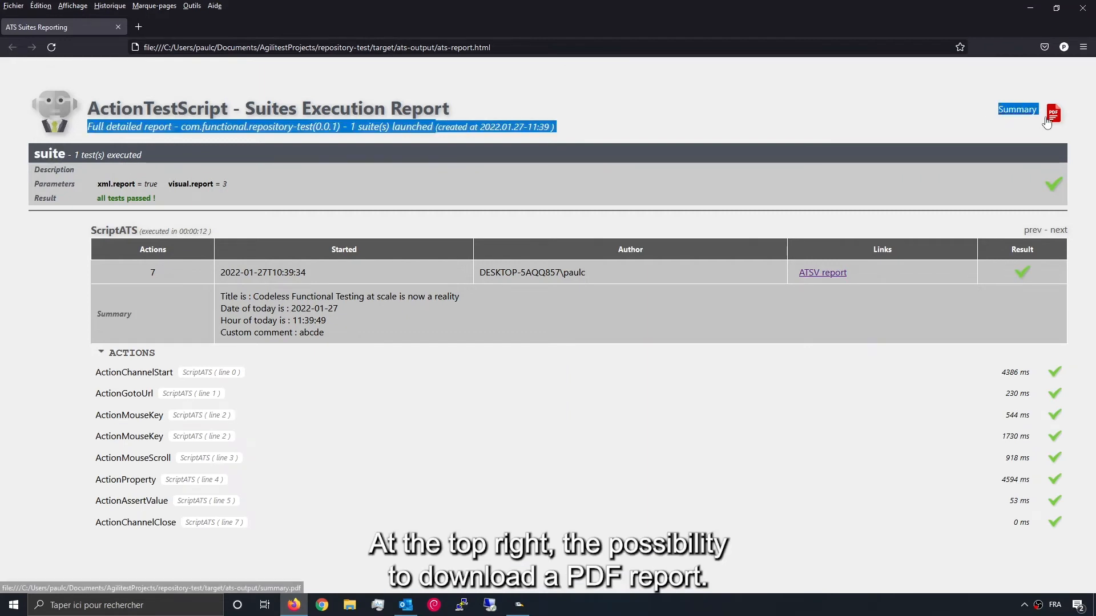
{"action": "left_click", "coordinate": [887, 113]}
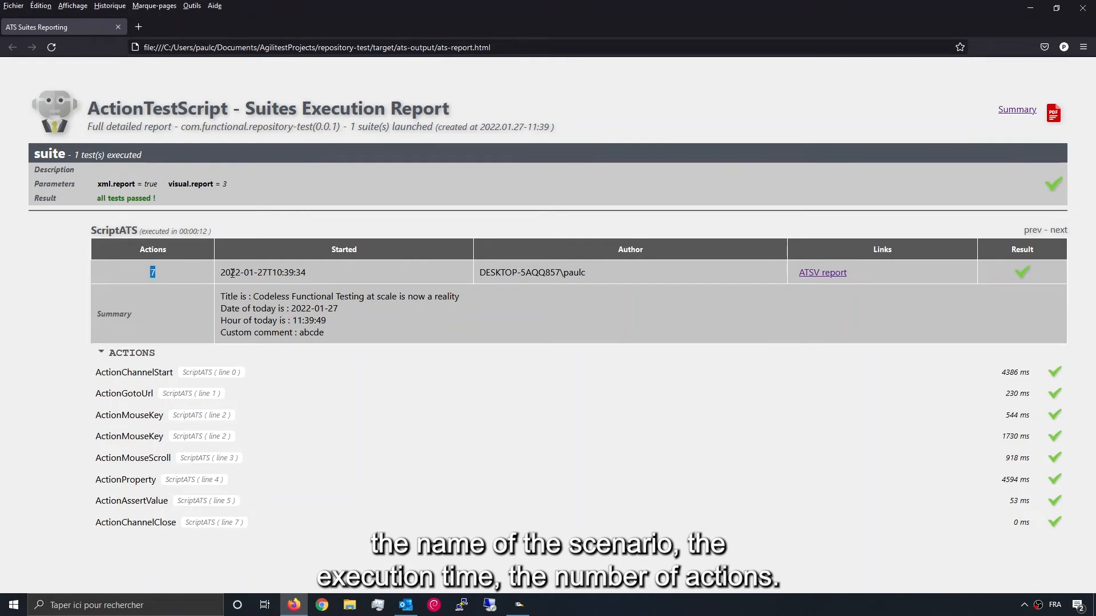
Open ScriptATS's ATSV visual report with agilitest.exe and play it.
{"action": "left_click", "coordinate": [822, 272]}
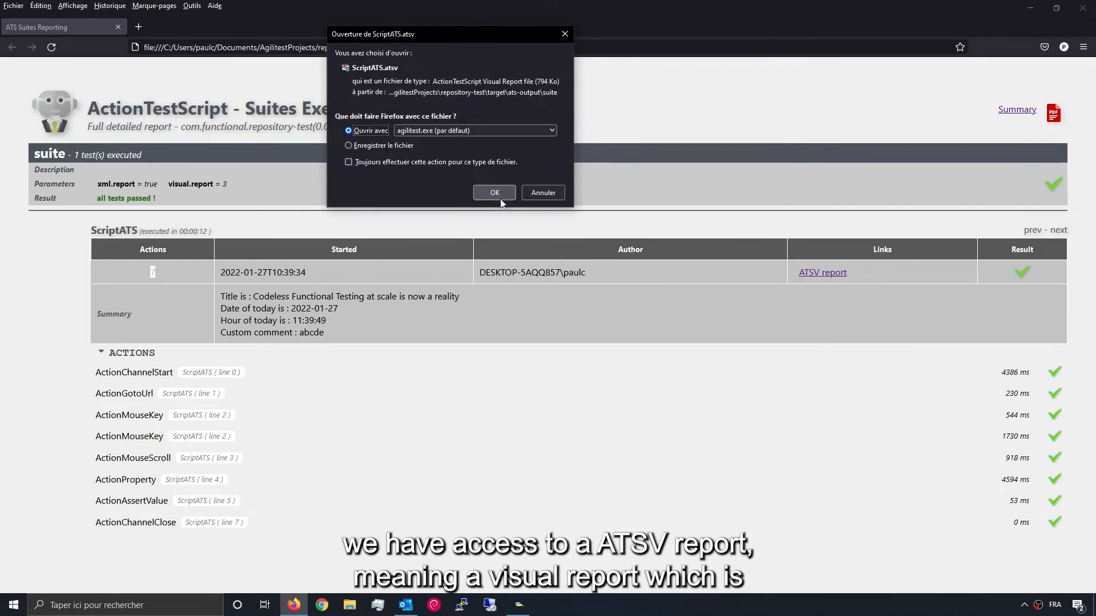
{"action": "left_click", "coordinate": [494, 194]}
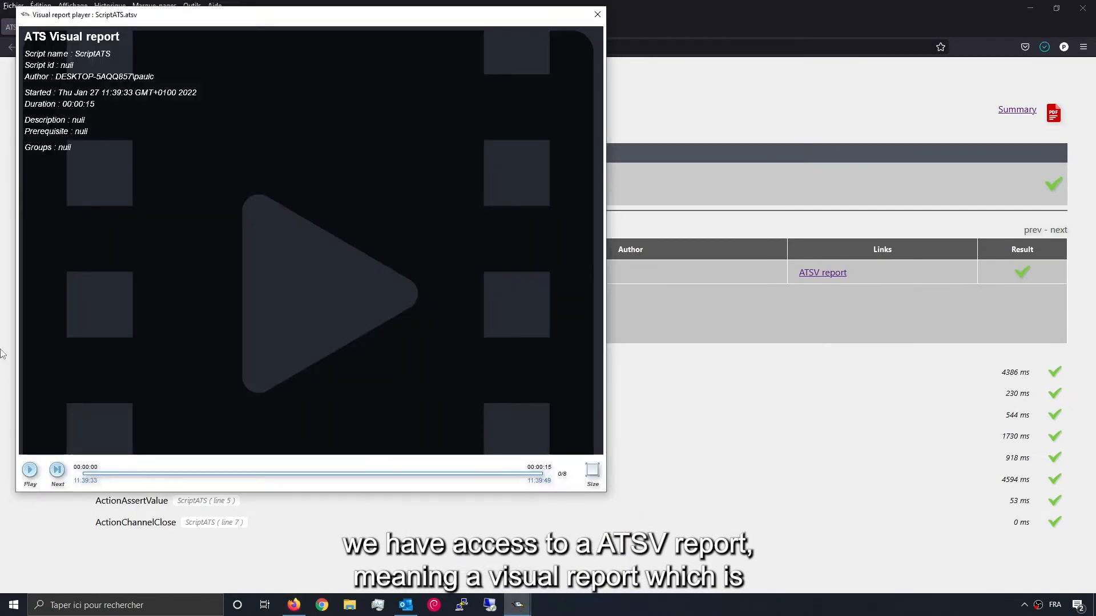
{"action": "left_click", "coordinate": [30, 470]}
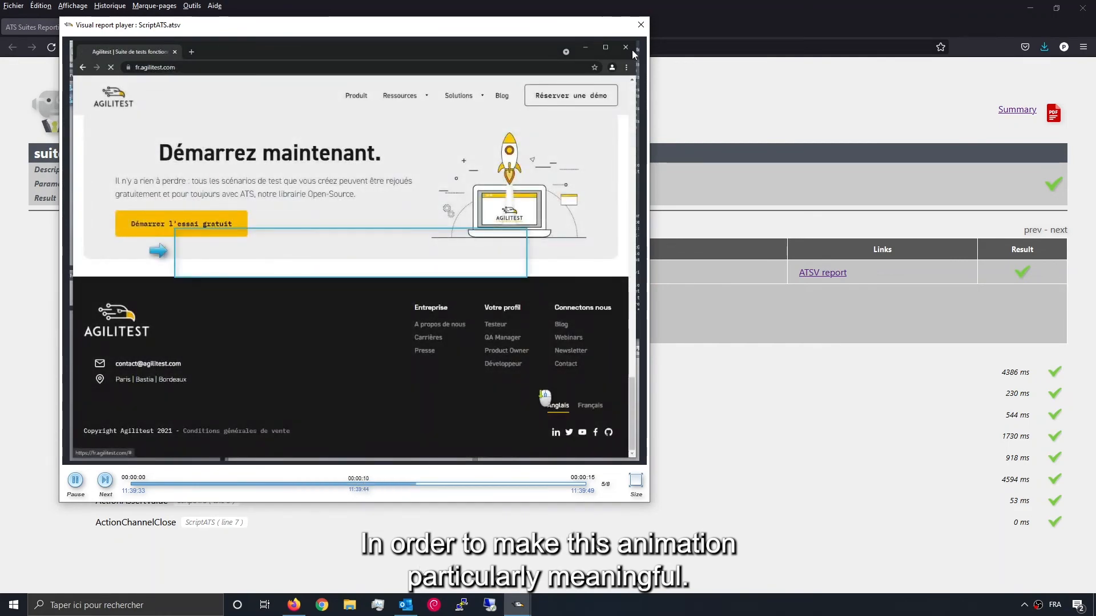
Close the visual report player and examine the ScriptATS summary text and the action names, script lines, durations and results in the report.
{"action": "left_click", "coordinate": [640, 25]}
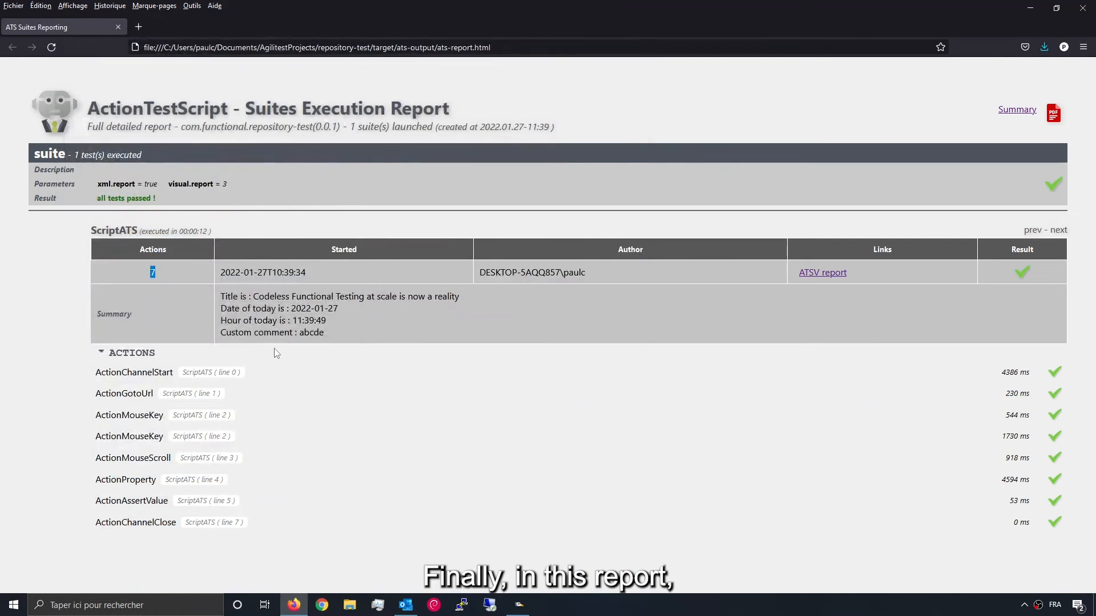
{"action": "left_click_drag", "start_coordinate": [218, 292], "coordinate": [328, 330]}
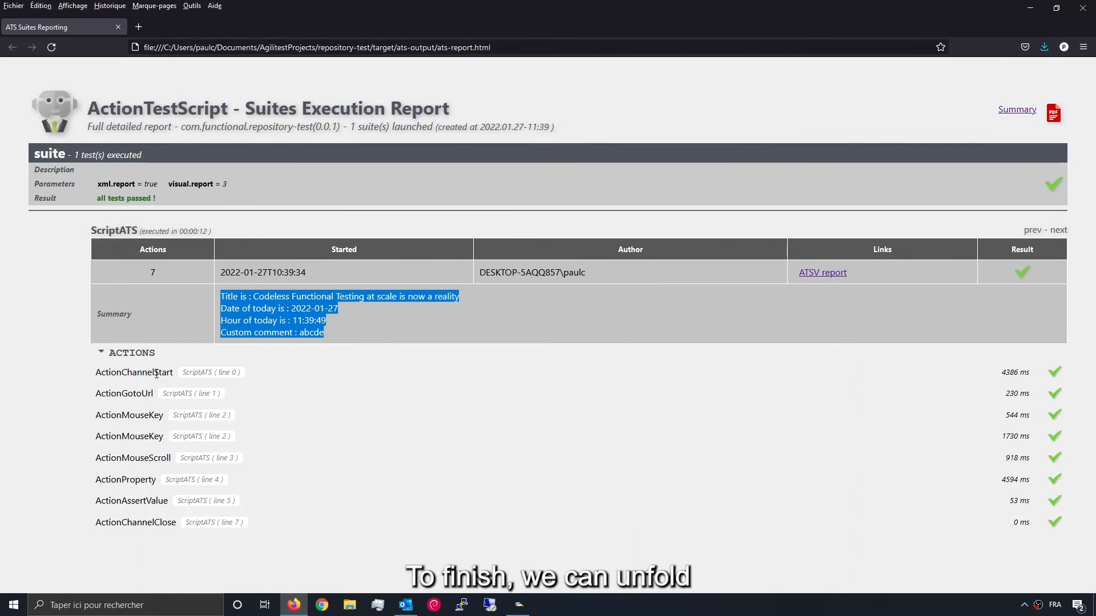
{"action": "left_click", "coordinate": [132, 354]}
{"action": "left_click", "coordinate": [131, 354]}
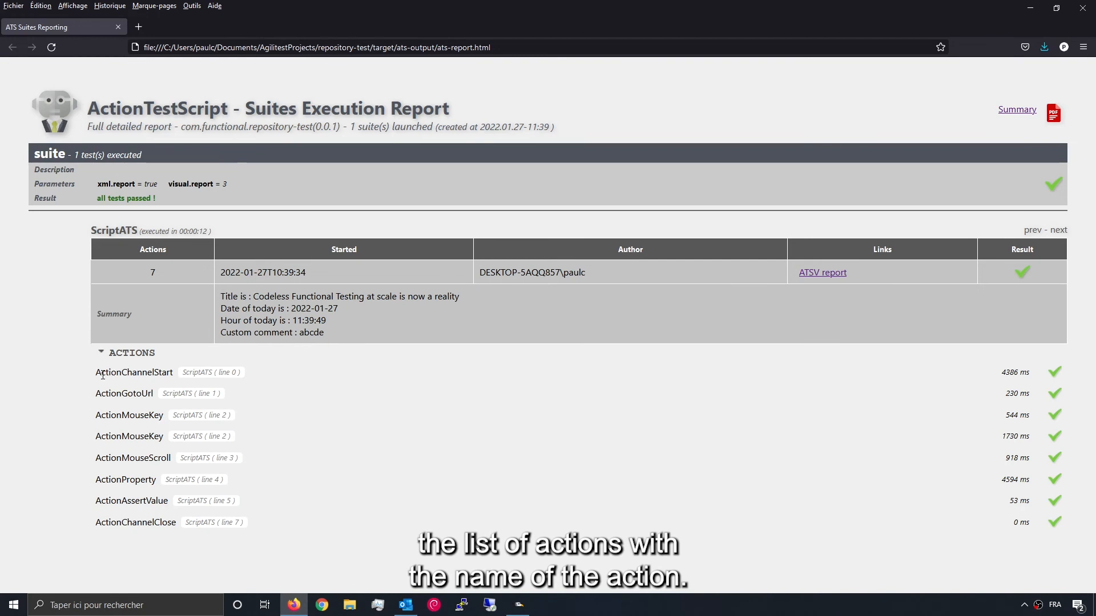
{"action": "left_click_drag", "start_coordinate": [96, 459], "coordinate": [153, 459]}
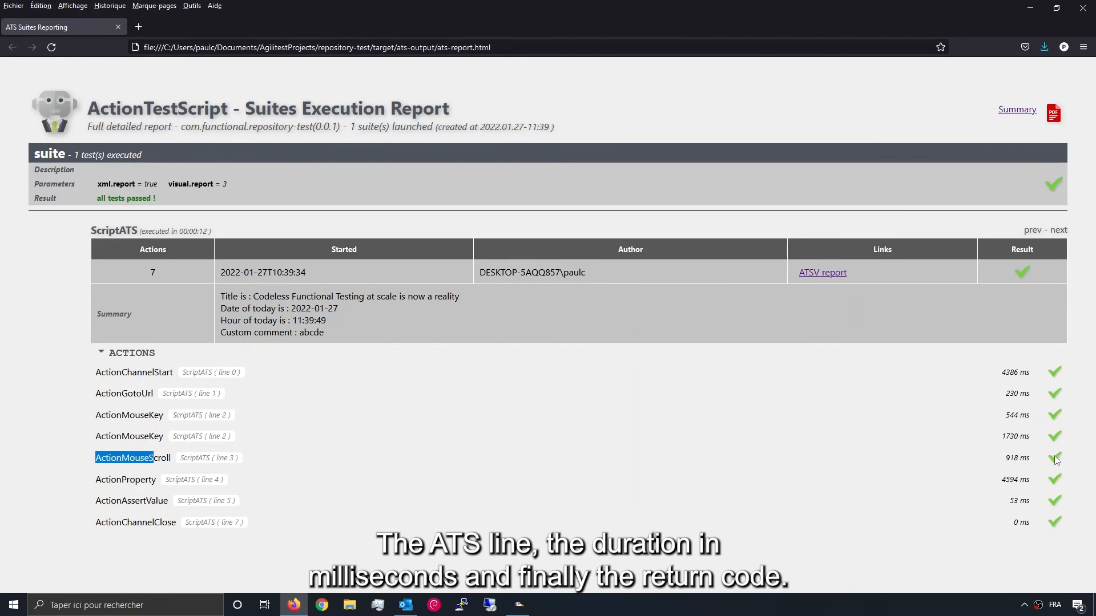
{"action": "left_click", "coordinate": [338, 510]}
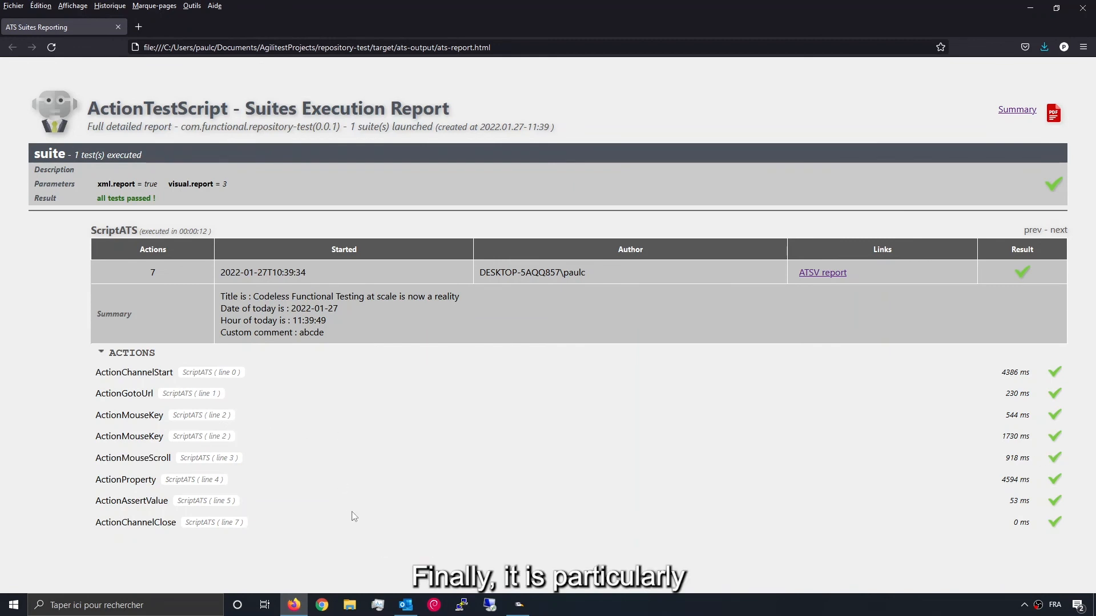
Open ScriptATS line 7 of the ActionChannelClose action from the report in the Agilitest editor, allowing the ats link.
{"action": "left_click", "coordinate": [226, 526]}
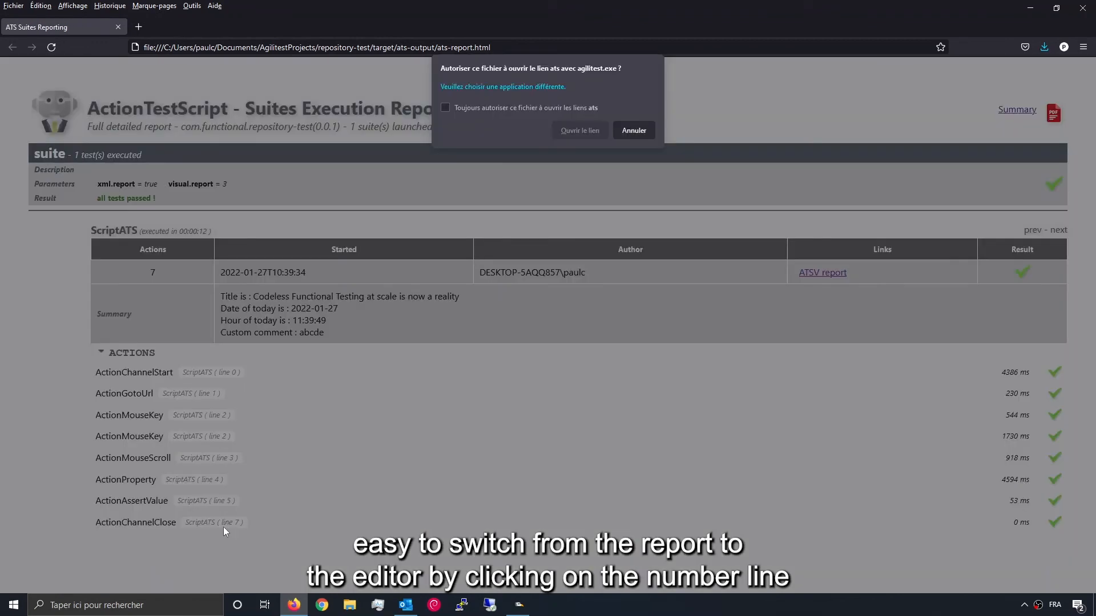
{"action": "left_click", "coordinate": [568, 128]}
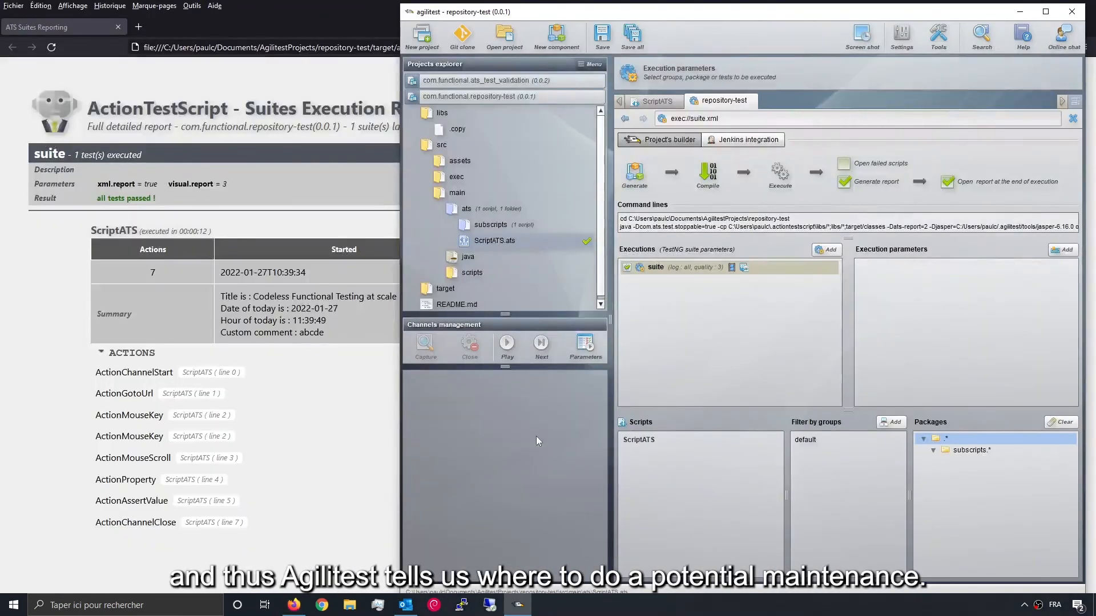